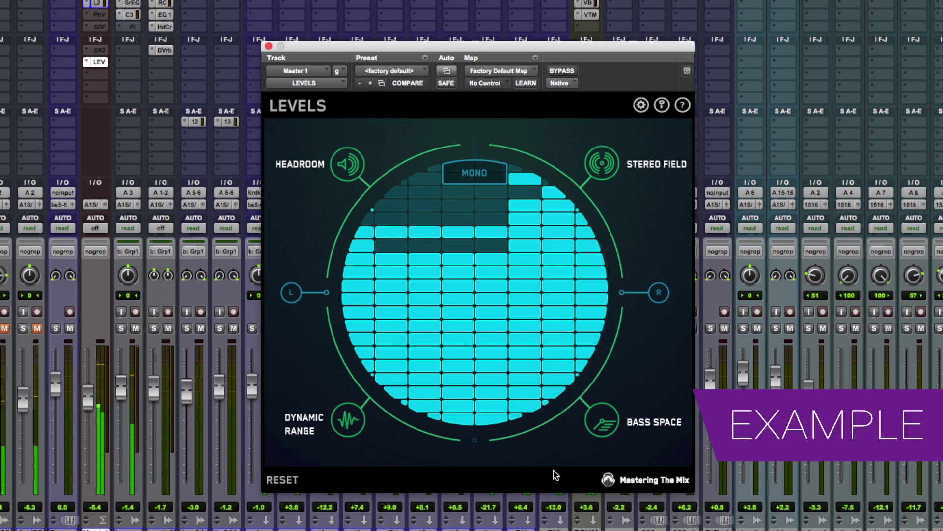
# Audition the master in mono and with only the right channel, returning to normal stereo monitoring.
pyautogui.click(479, 178)
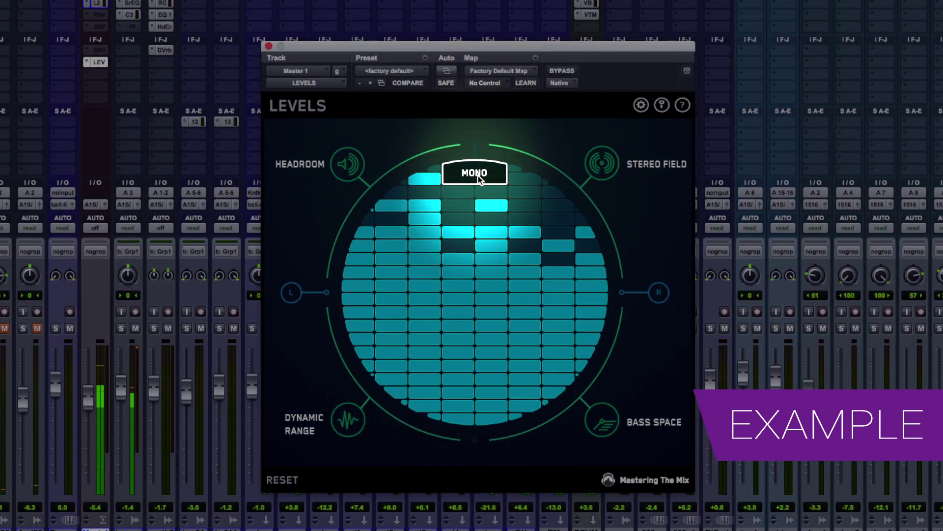
pyautogui.click(467, 183)
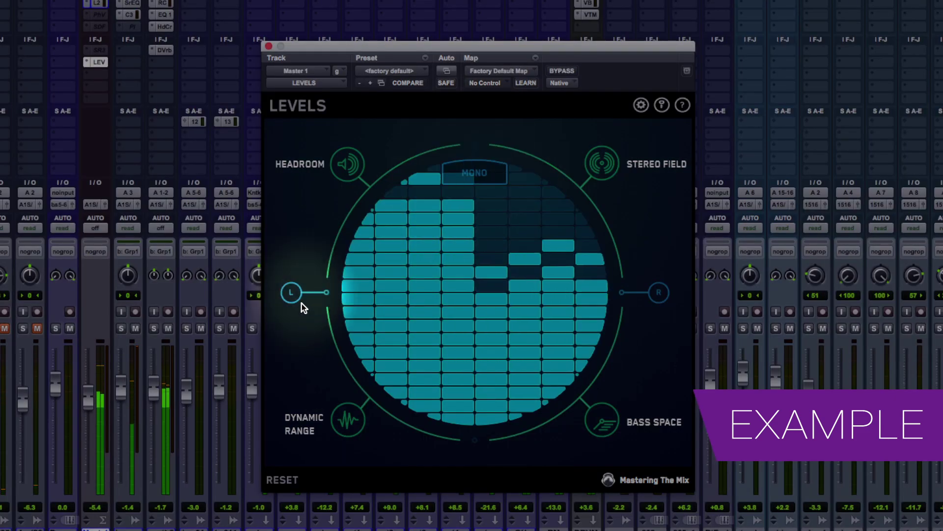
pyautogui.click(659, 293)
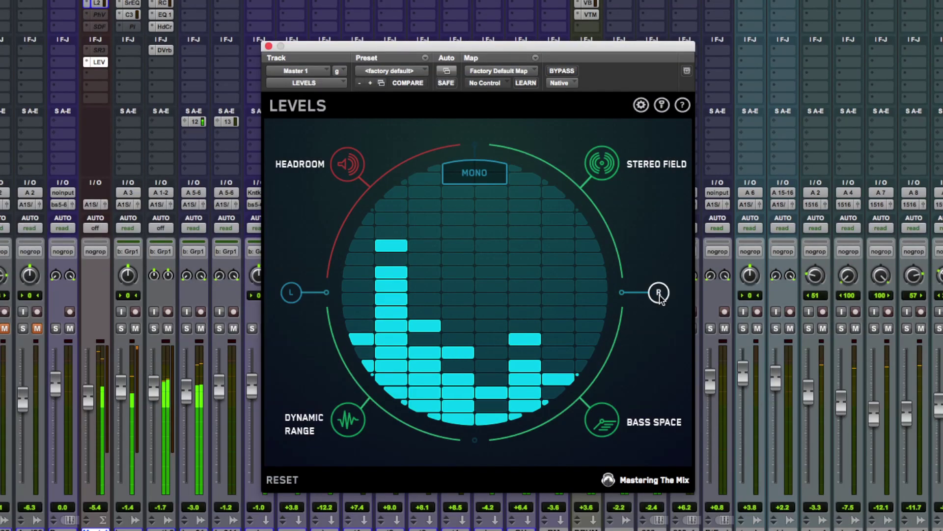
pyautogui.click(659, 295)
pyautogui.click(477, 178)
pyautogui.click(477, 177)
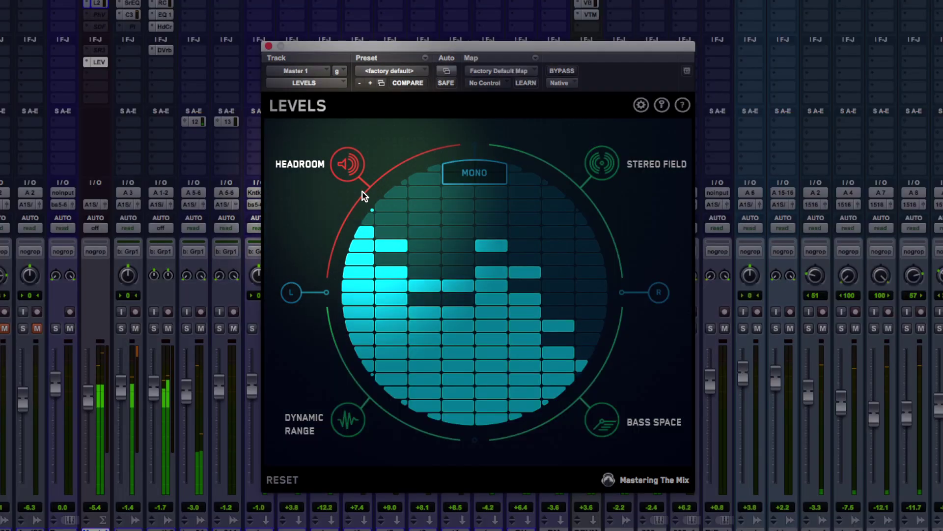
# Show the Headroom meter and choose the Punchy mixing preset in the LEVELS settings.
pyautogui.click(352, 171)
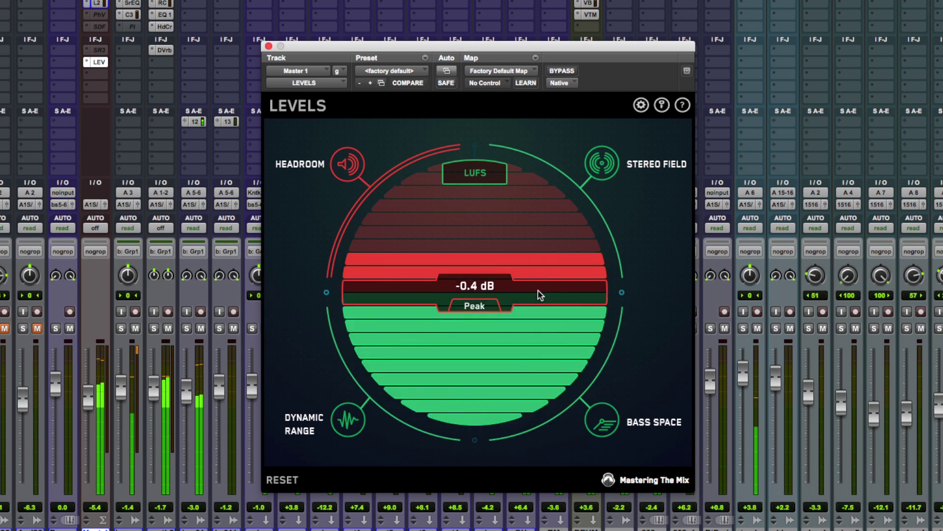
pyautogui.click(640, 106)
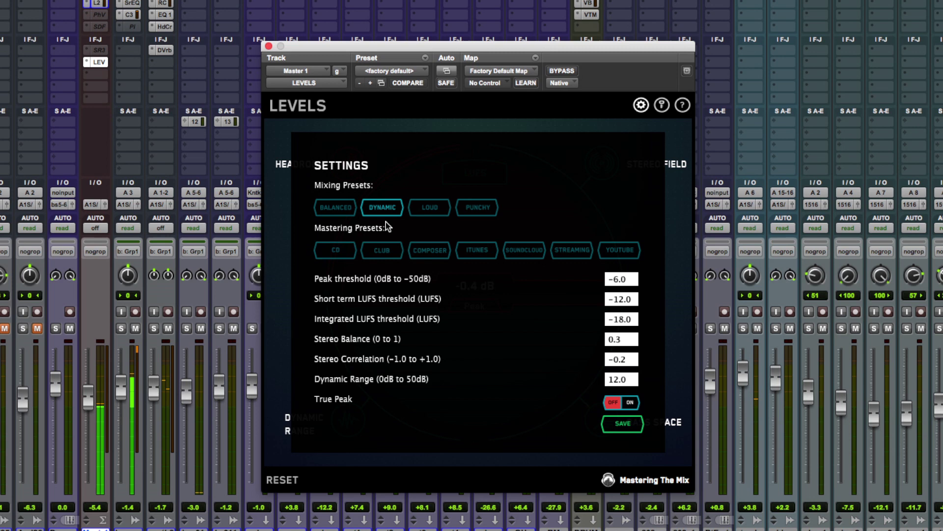
pyautogui.click(478, 208)
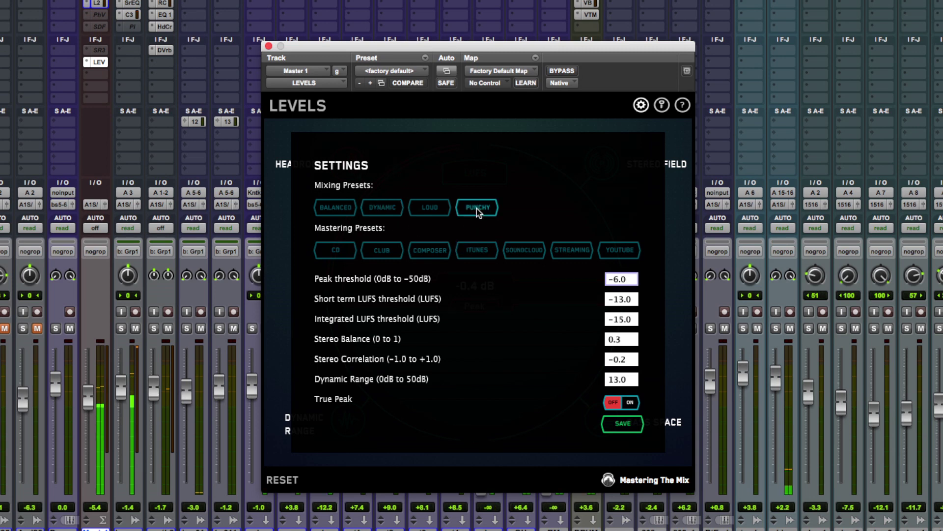
pyautogui.click(642, 106)
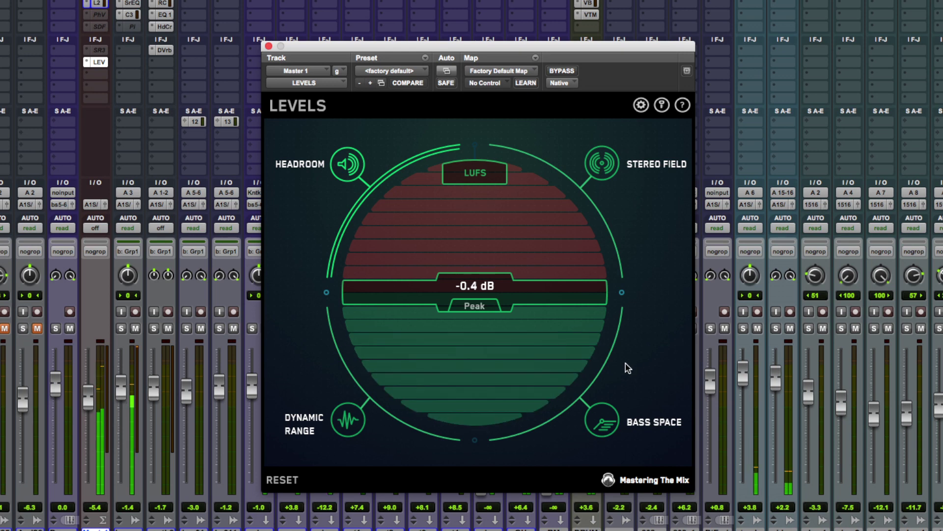
# Show the Dynamic Range meter and lower the threshold of the master's L2 limiter to -7.0.
pyautogui.click(348, 422)
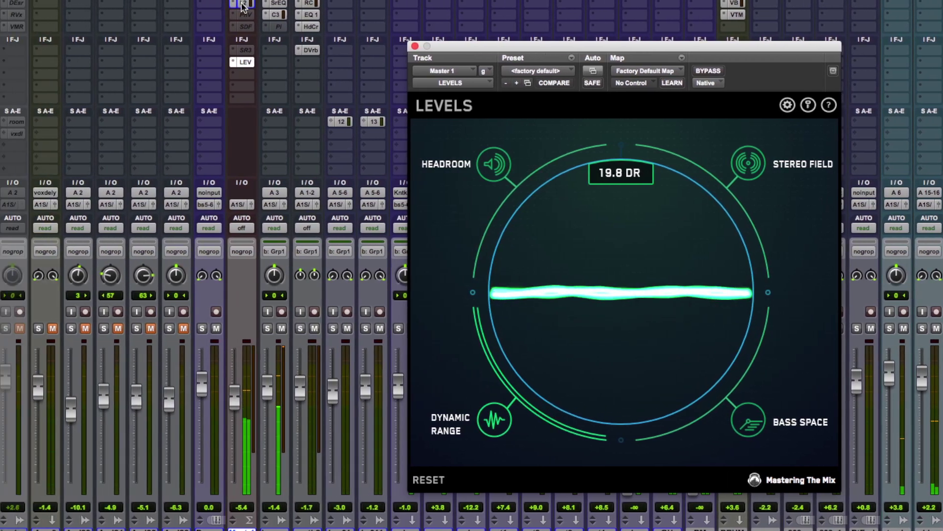
pyautogui.click(242, 5)
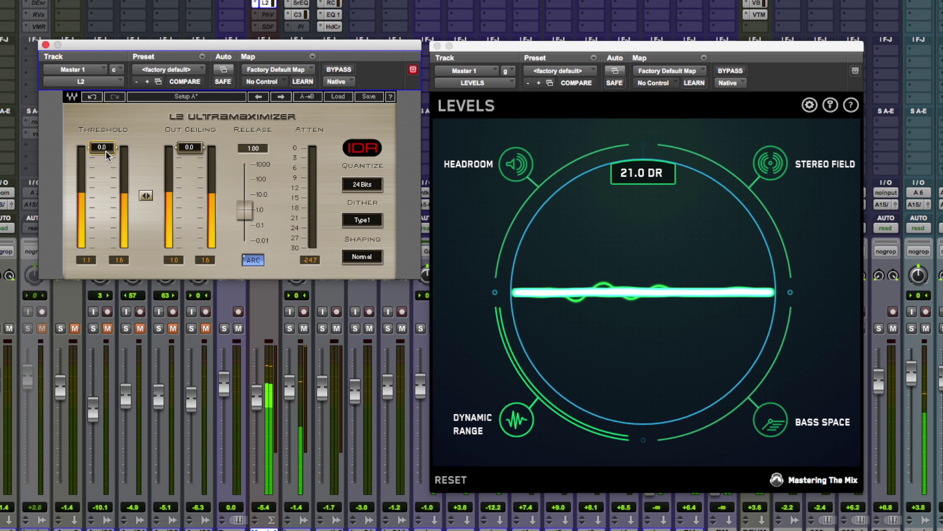
pyautogui.moveTo(108, 155); pyautogui.dragTo(107, 170)
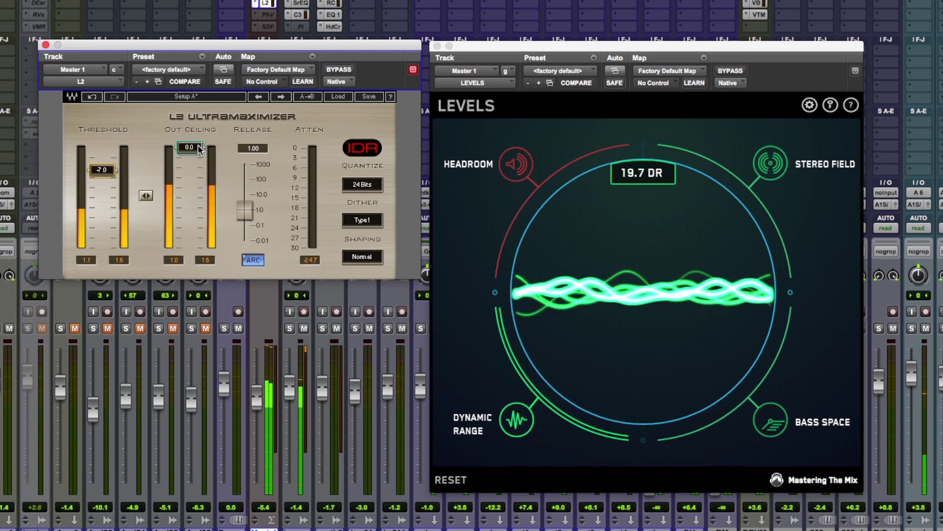
# Adjust the L2's output ceiling to -7.1 with the threshold at -14.1, and bypass the limiter.
pyautogui.moveTo(199, 149); pyautogui.dragTo(199, 183)
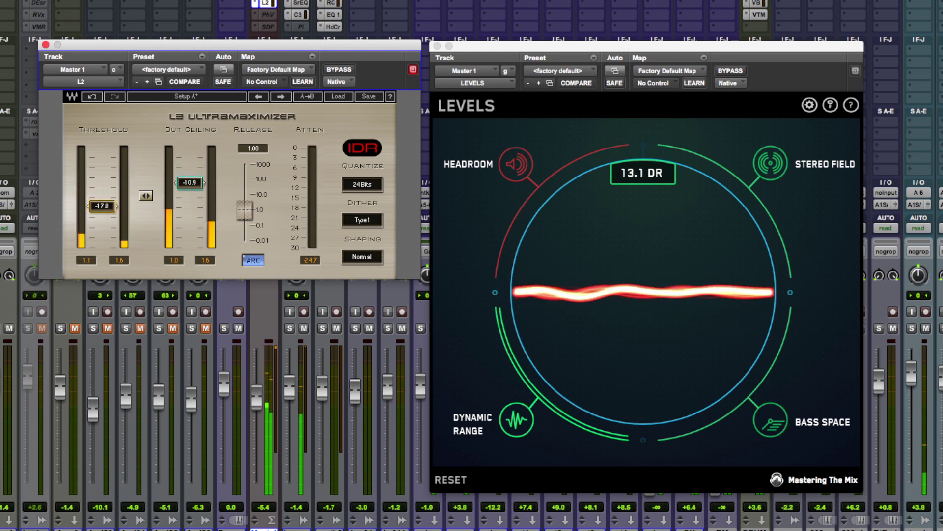
pyautogui.moveTo(199, 182); pyautogui.dragTo(199, 184)
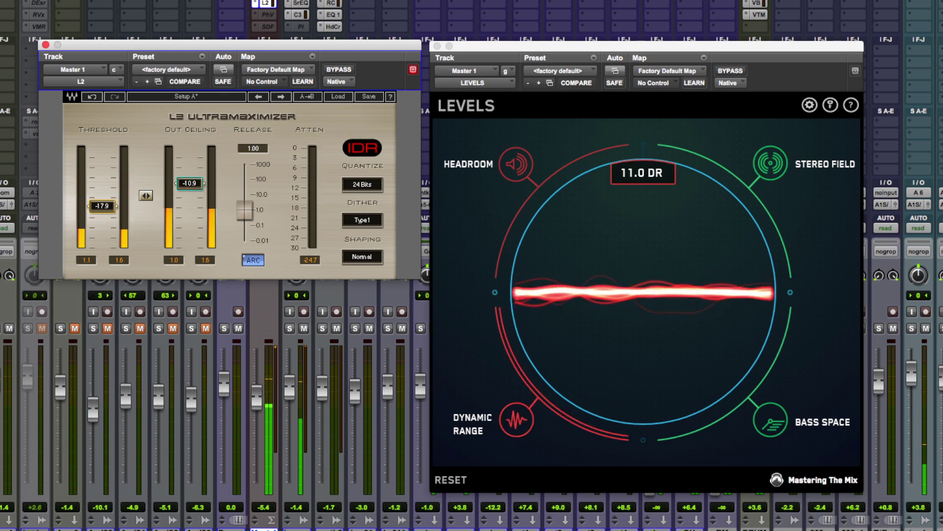
pyautogui.moveTo(199, 182); pyautogui.dragTo(199, 170)
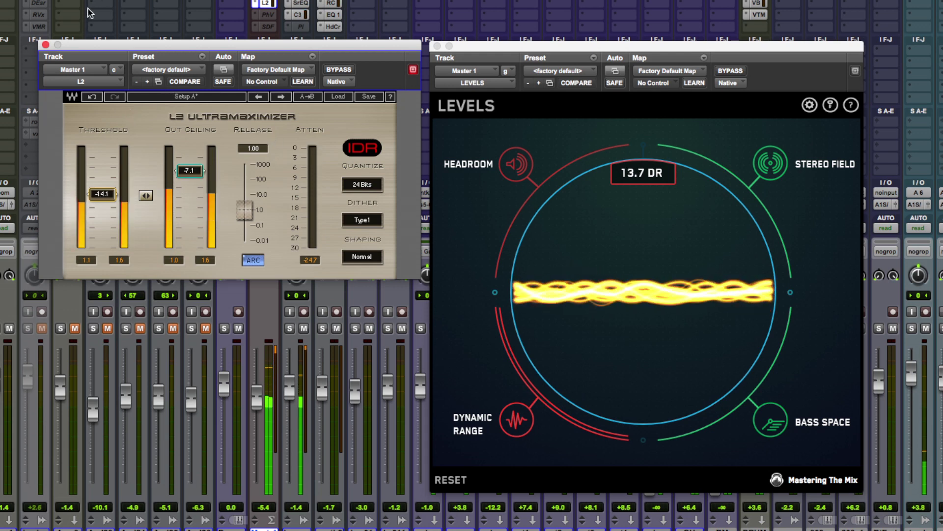
pyautogui.click(333, 70)
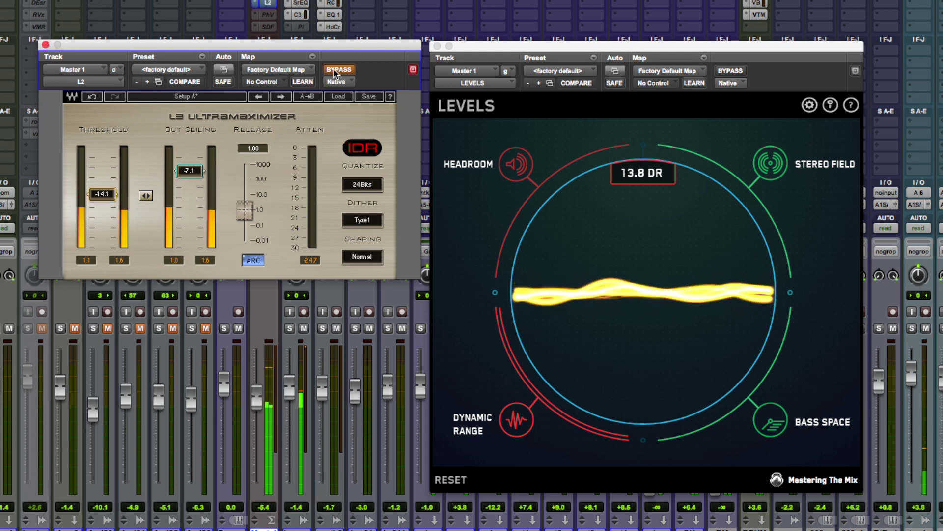
pyautogui.click(45, 46)
# Show the Stereo Field view and switch on its Low Pass filter to inspect the low-frequency stereo image.
pyautogui.click(771, 168)
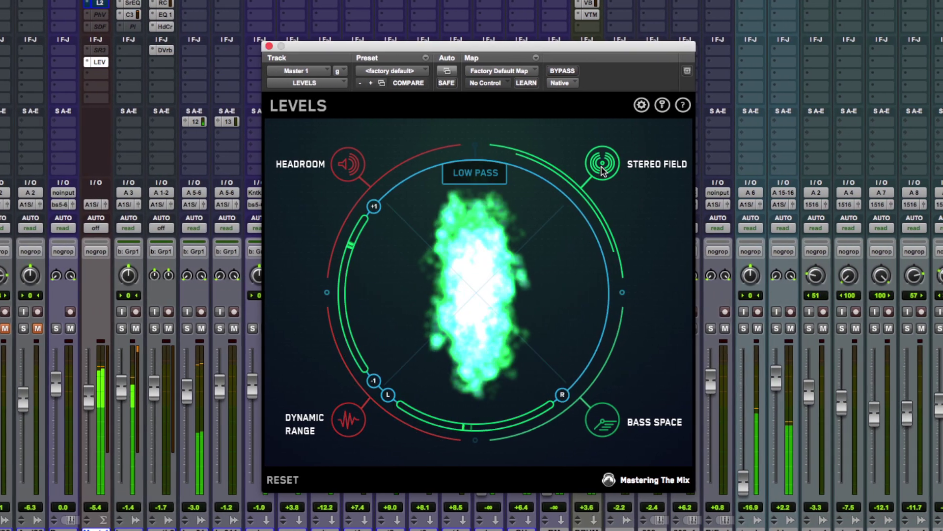
pyautogui.click(475, 174)
pyautogui.click(475, 175)
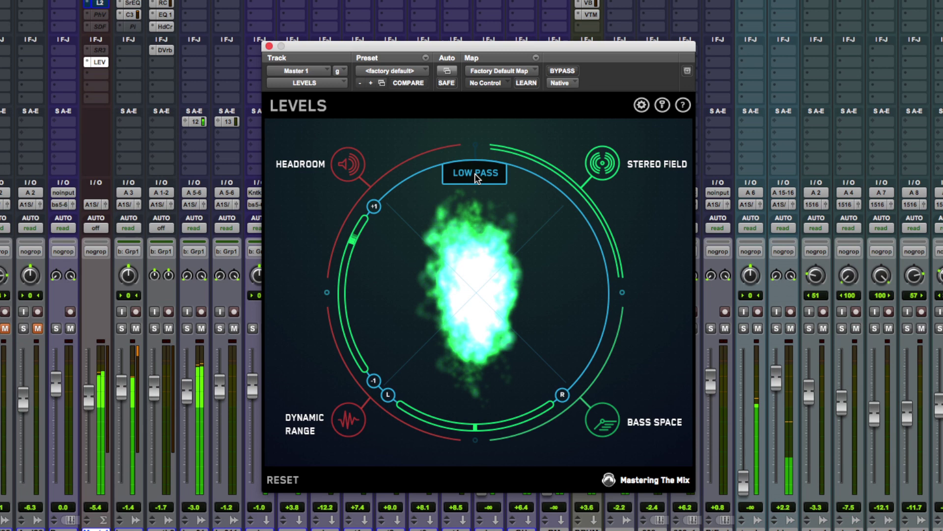
pyautogui.click(475, 175)
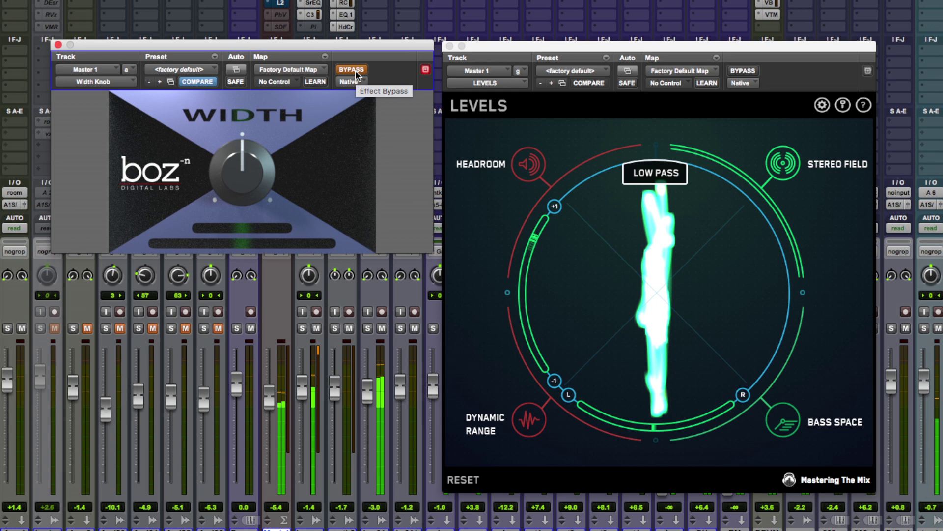
# Compare the low-passed stereo image with the Width Knob plug-in active and bypassed, leaving it active.
pyautogui.click(355, 70)
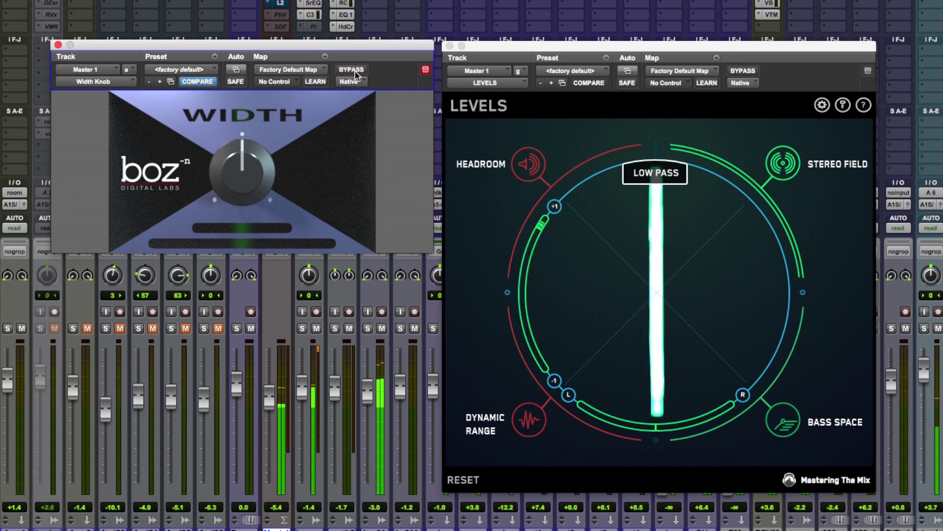
pyautogui.click(355, 71)
pyautogui.click(354, 71)
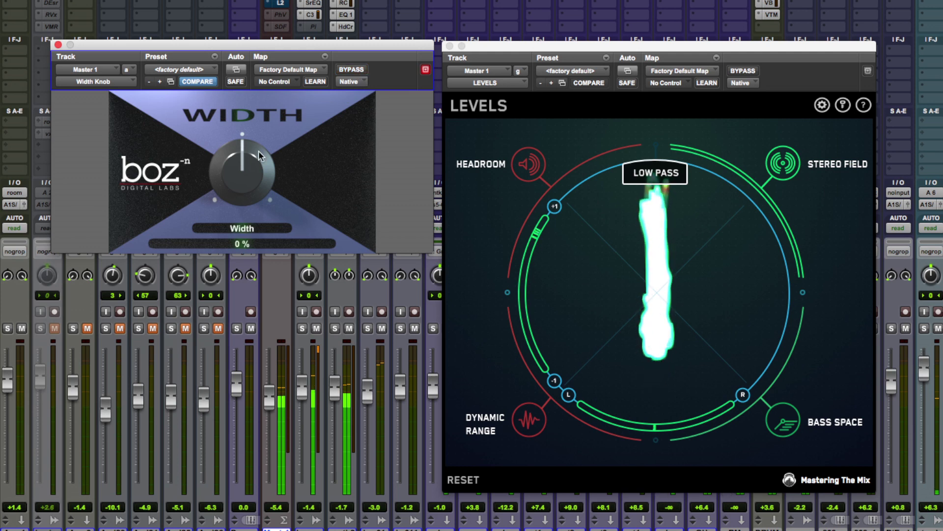
# Set the Width Knob to 100 % and switch off the Stereo Field's Low Pass filter.
pyautogui.moveTo(241, 152); pyautogui.dragTo(229, 169)
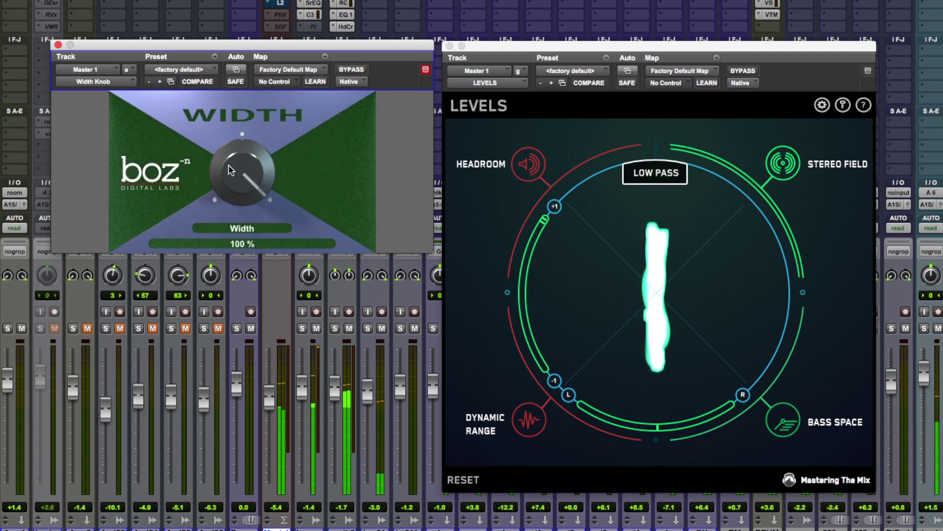
pyautogui.click(643, 181)
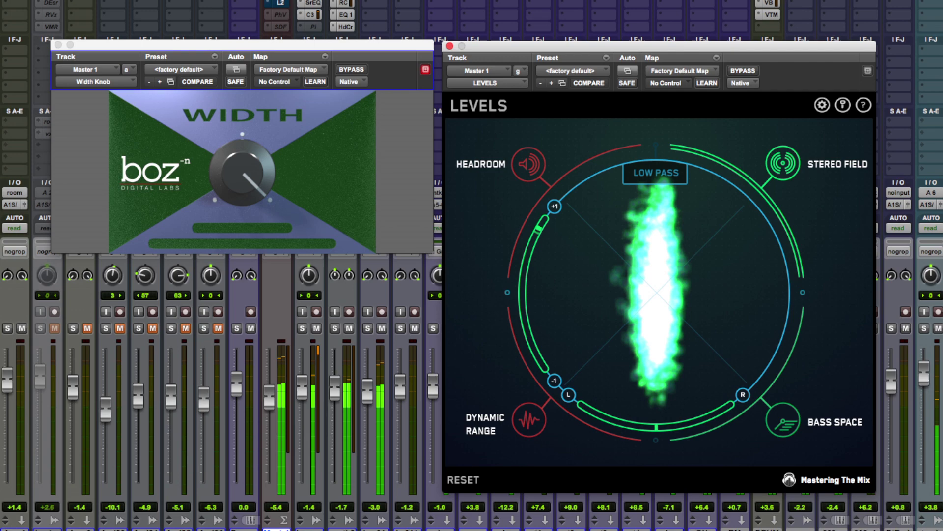
# Activate the NUGEN Stereoizer3 on the master and set its IID low bound to 58 Hz.
pyautogui.click(280, 0)
pyautogui.click(352, 70)
pyautogui.moveTo(363, 45); pyautogui.dragTo(318, 48)
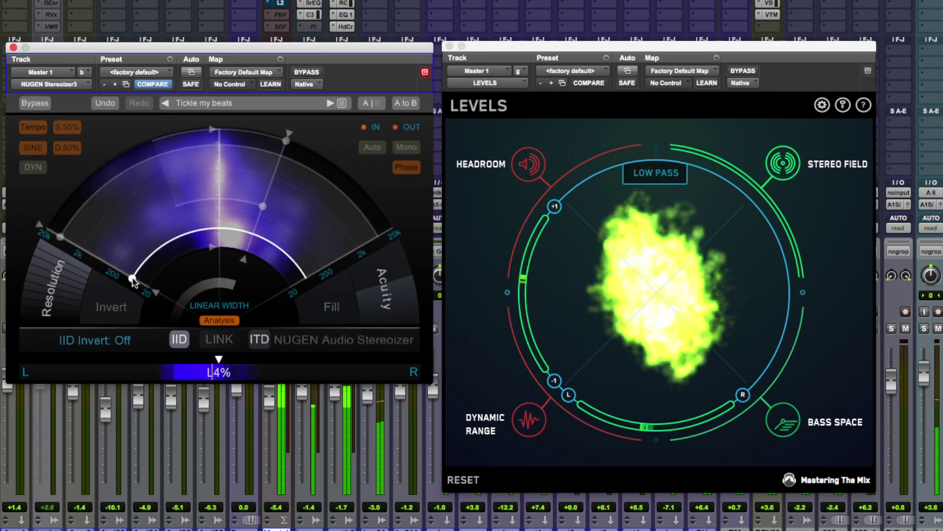
pyautogui.moveTo(129, 279); pyautogui.dragTo(133, 279)
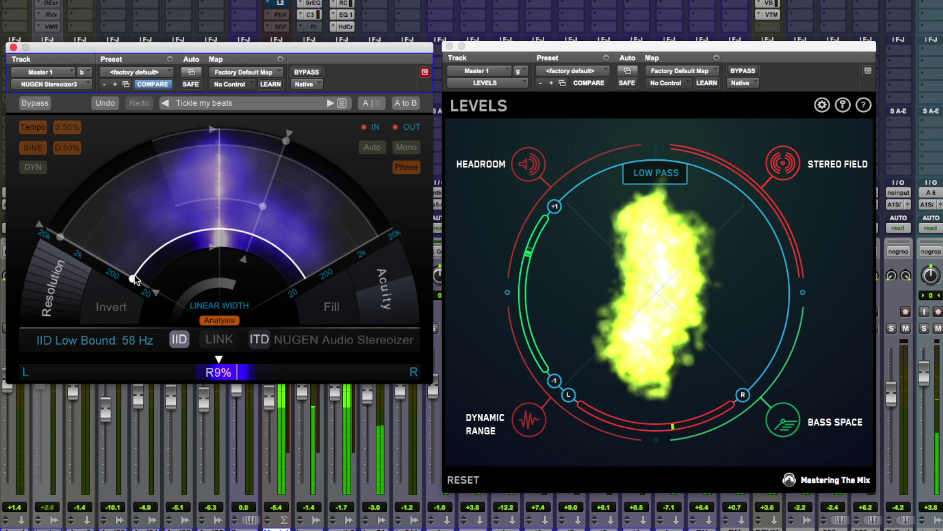
pyautogui.click(13, 48)
# Show the Bass Space view, briefly solo a track, and confirm the kick and bass mute request to start the low-frequency measurement.
pyautogui.click(607, 420)
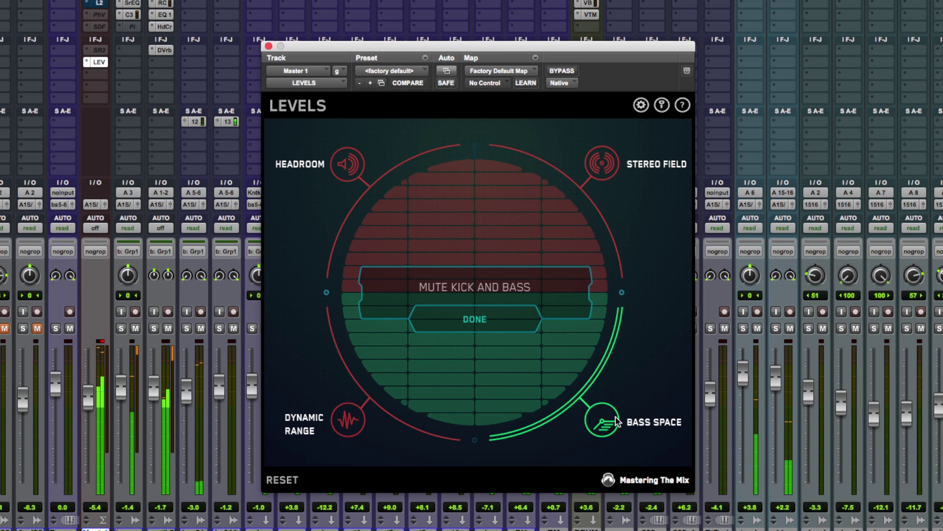
pyautogui.hotkey('shift', 's')
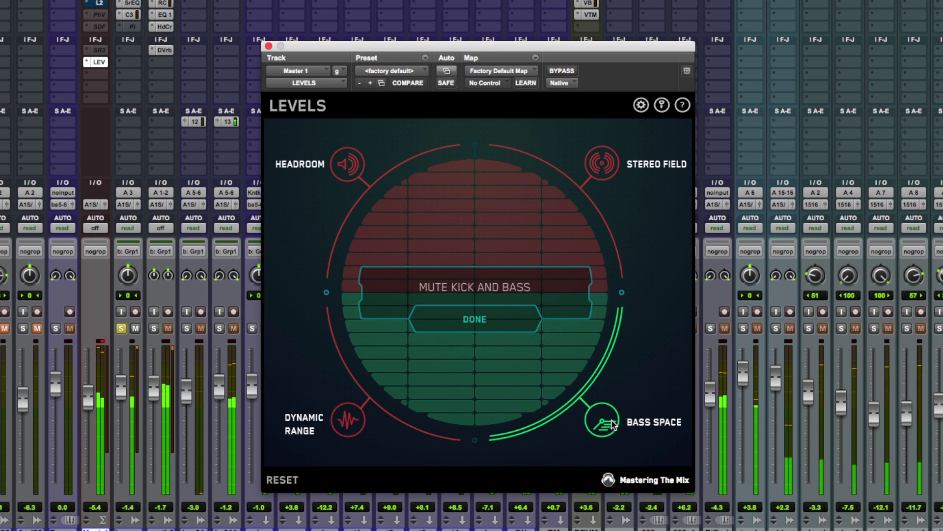
pyautogui.hotkey('shift', 's')
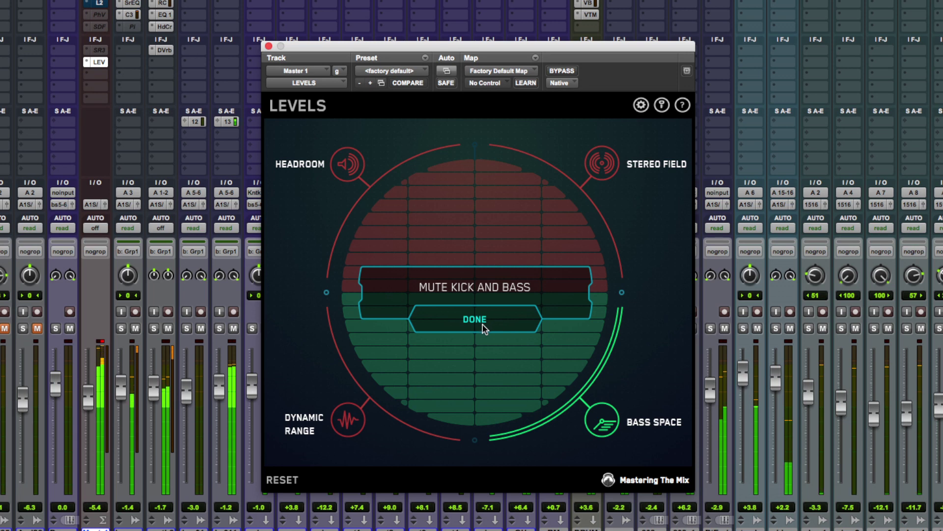
pyautogui.click(476, 326)
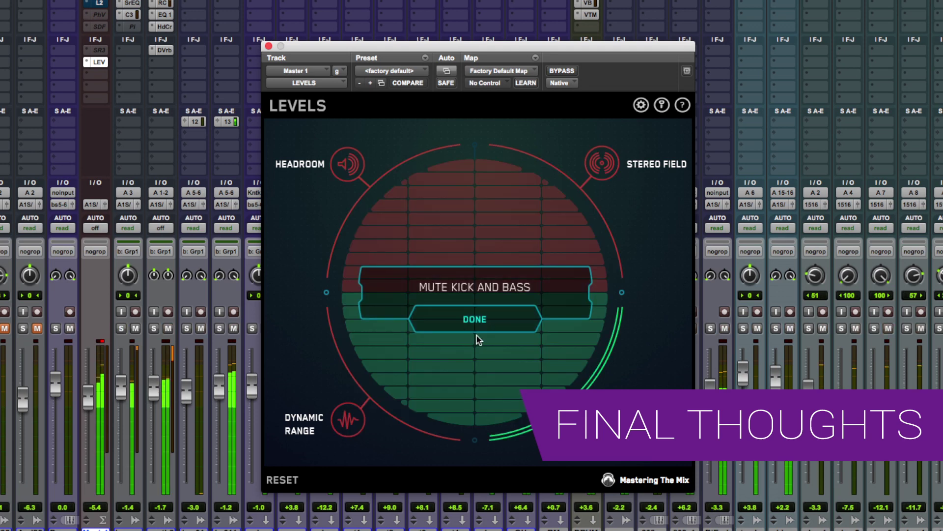
pyautogui.hotkey('shift', 's')
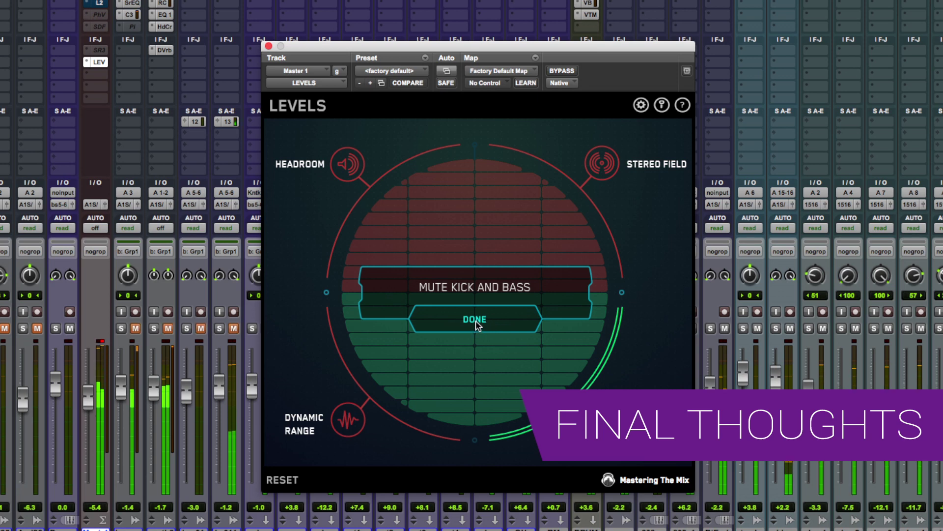
pyautogui.click(476, 320)
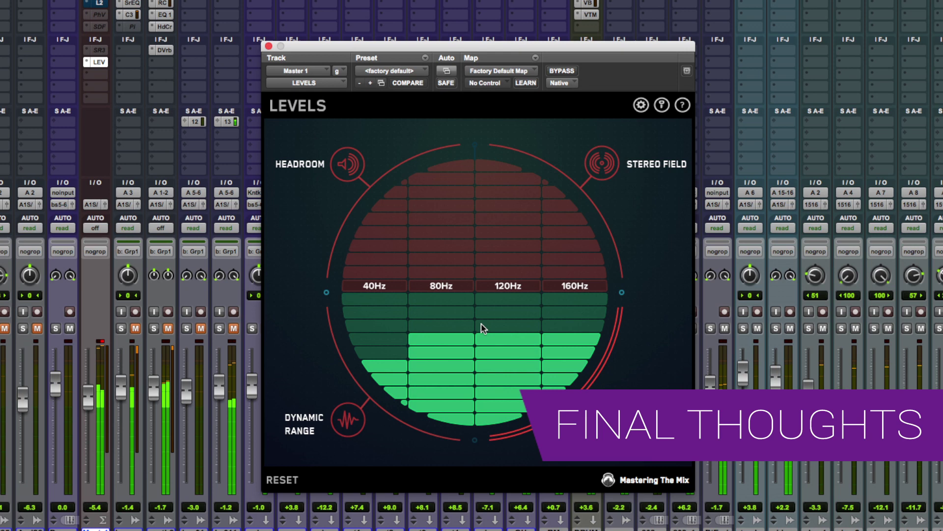